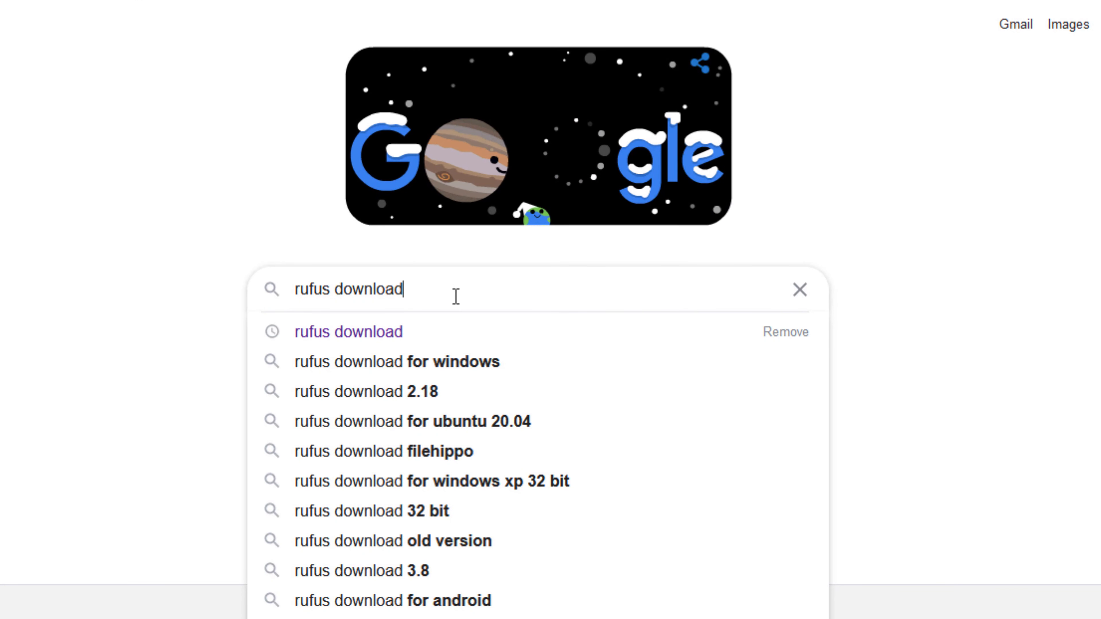
# Step: Search Google for "rufus download" and save the Rufus 3.13 executable from the official Rufus website
pyautogui.press('Return')
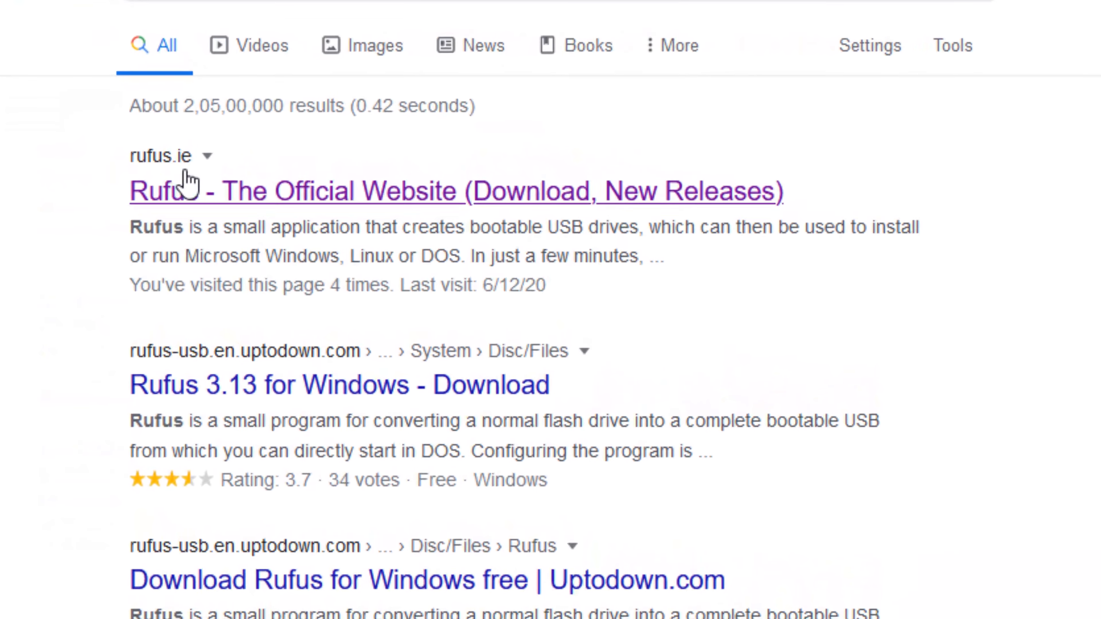
pyautogui.click(194, 196)
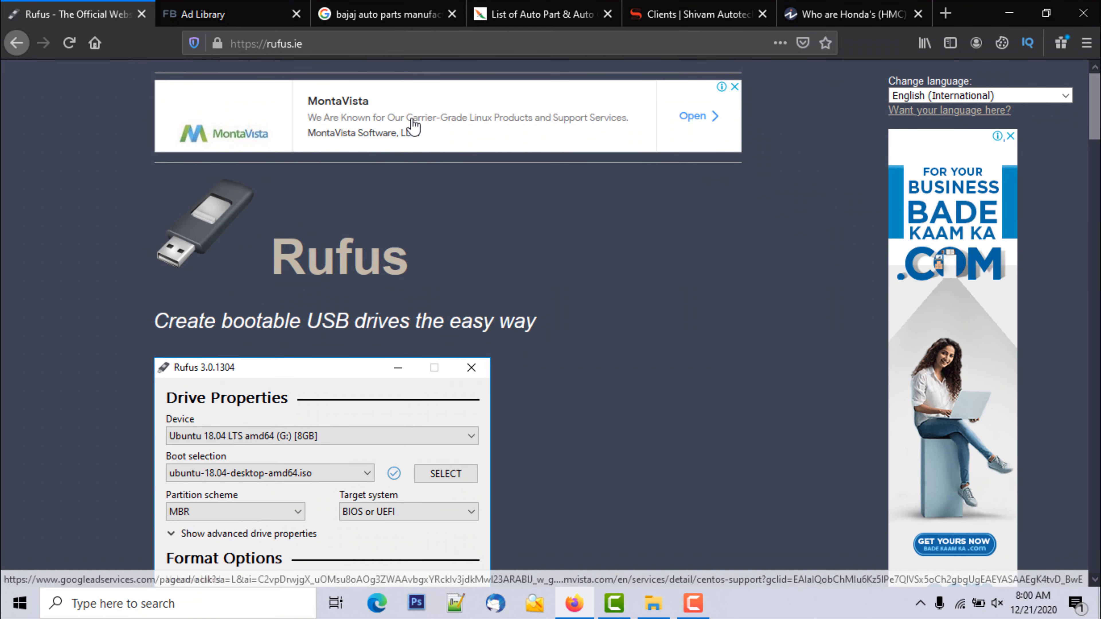
pyautogui.moveTo(1097, 120); pyautogui.dragTo(1097, 239)
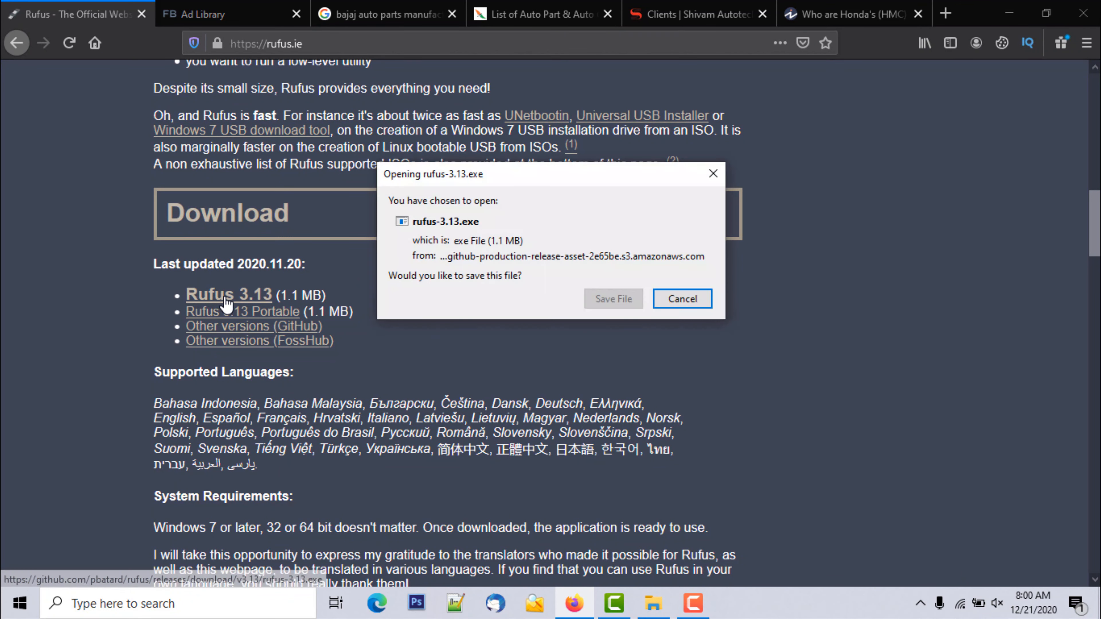
pyautogui.click(598, 300)
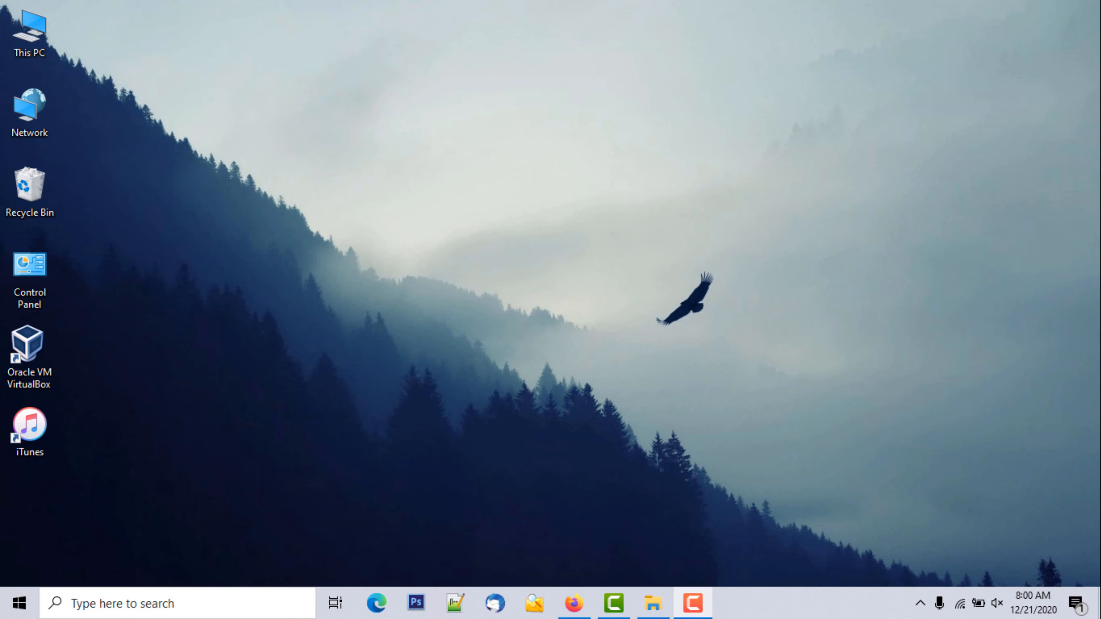
# Step: Search Google for "xubuntu download" and open the download page on xubuntu.org
pyautogui.click(576, 607)
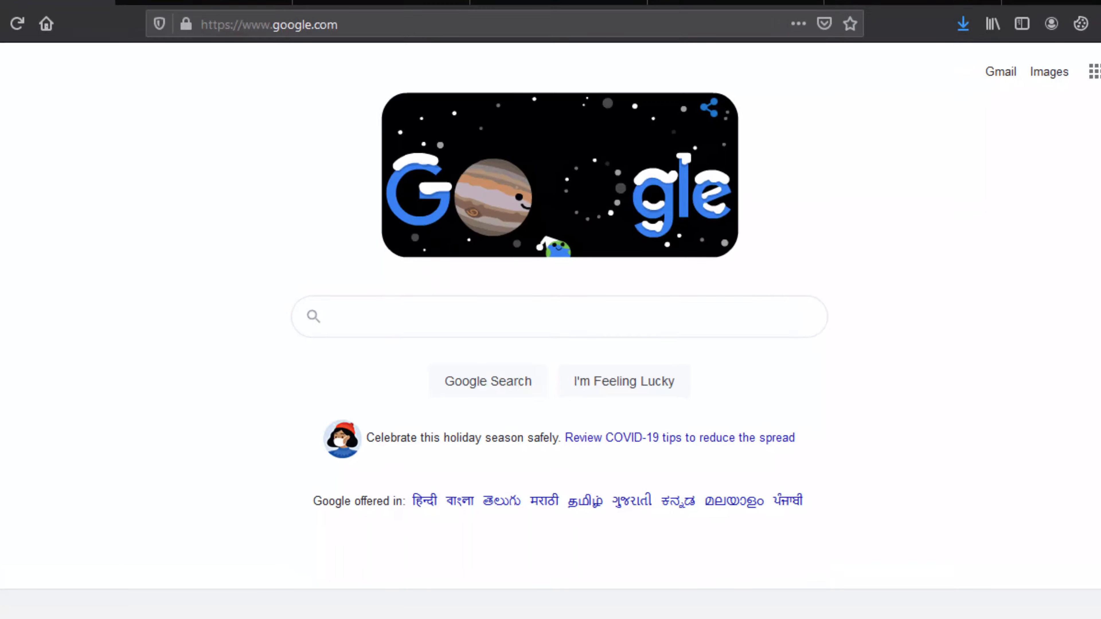
pyautogui.click(438, 382)
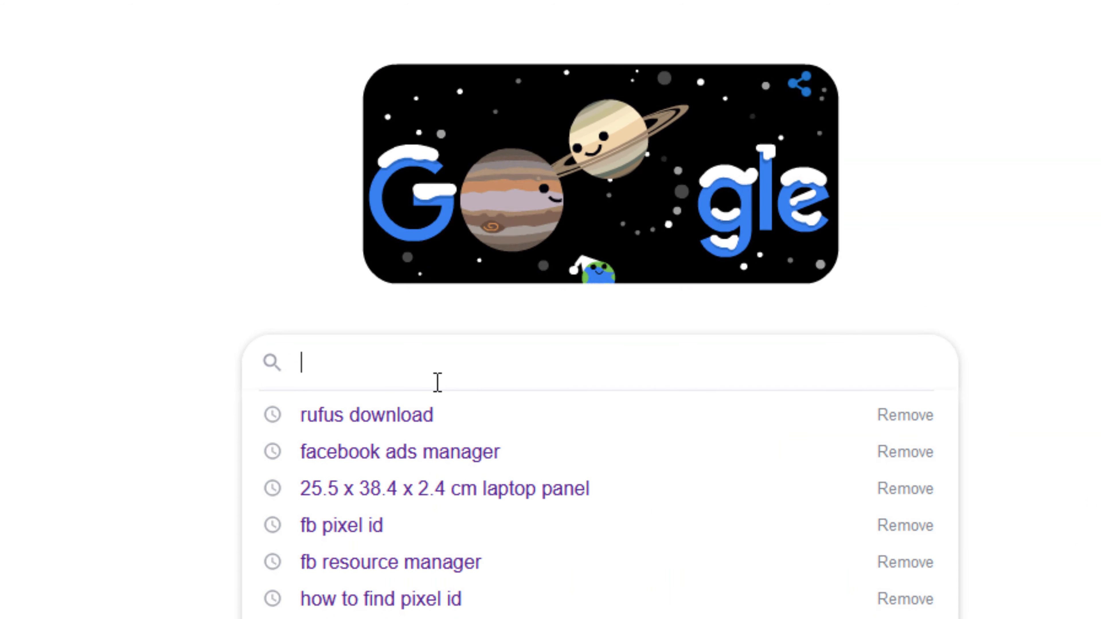
pyautogui.write('xubuntu')
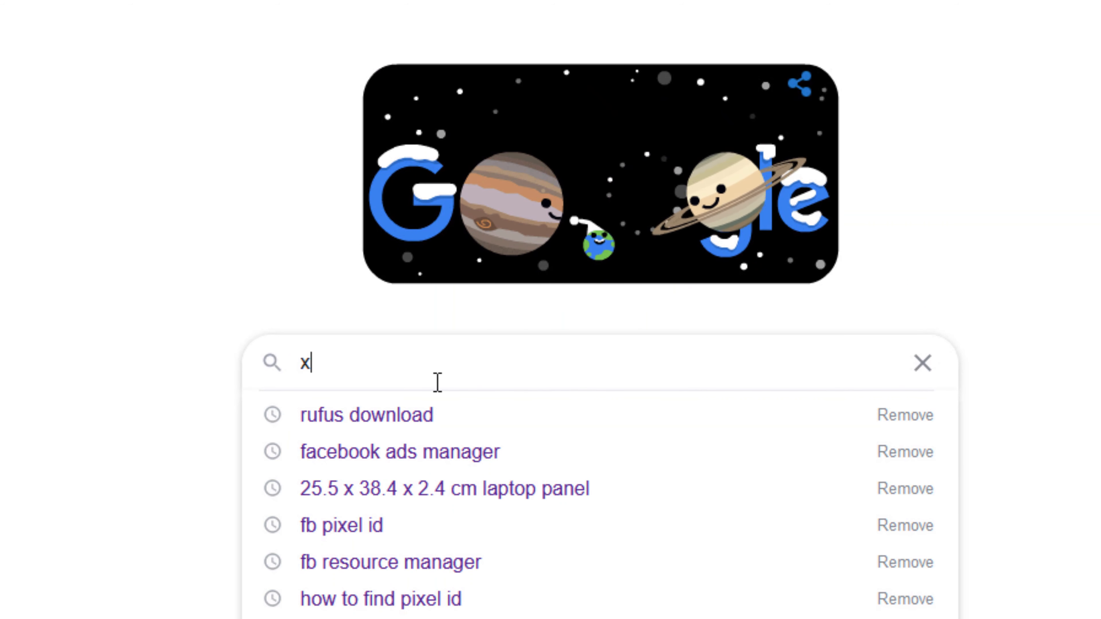
pyautogui.write(' download')
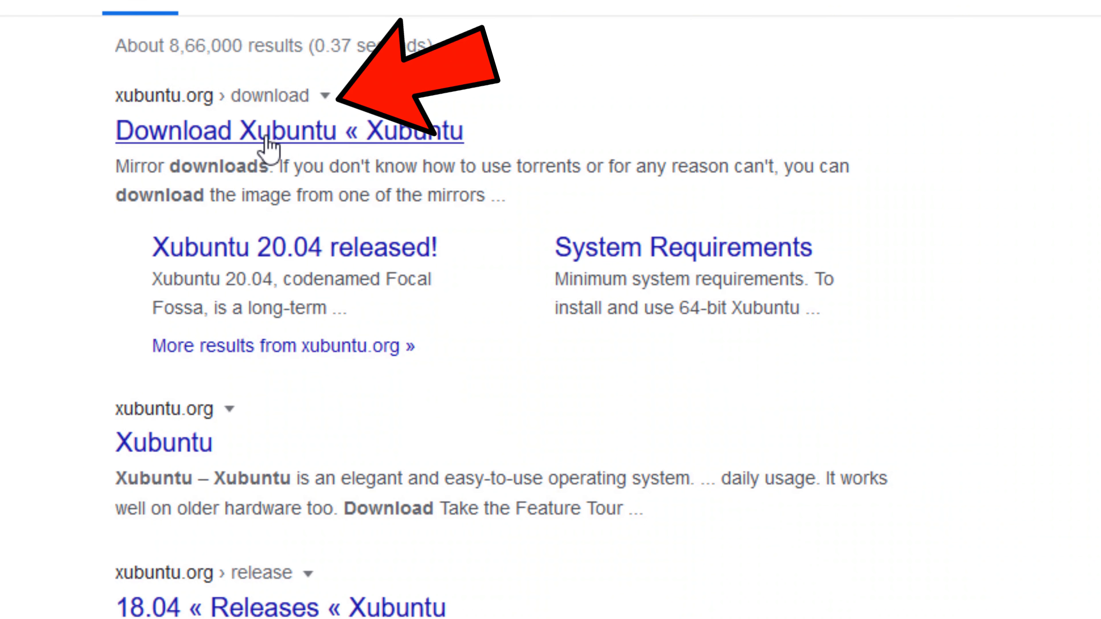
pyautogui.click(195, 131)
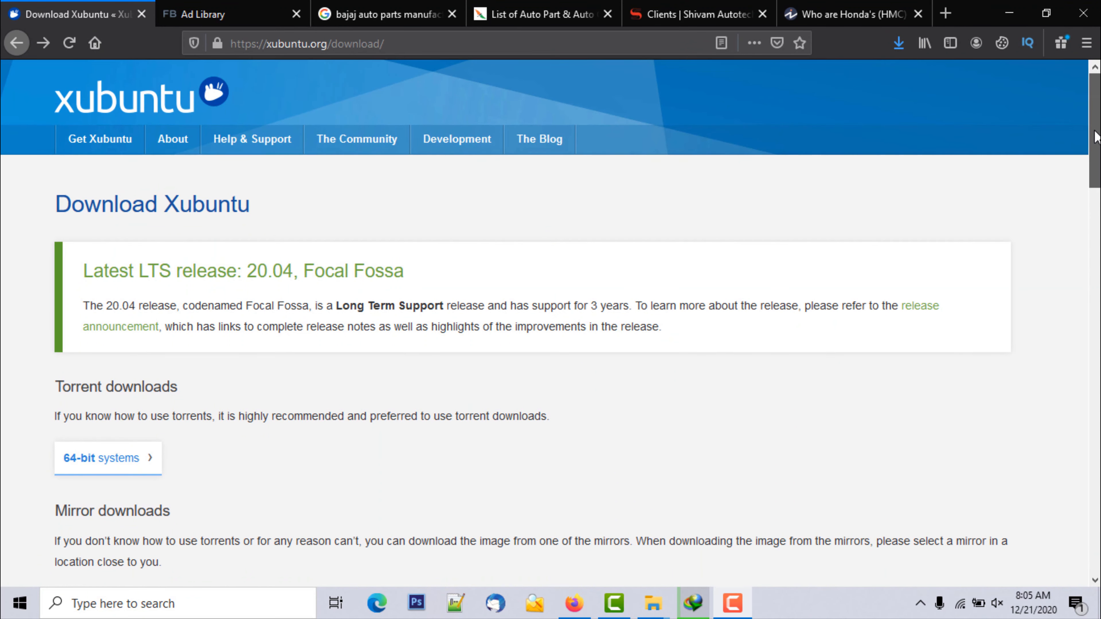
# Step: Download xubuntu-20.04.1-desktop-amd64.iso from the United States mirror of the 20.04 LTS release
pyautogui.scroll(-10, 1095, 241)
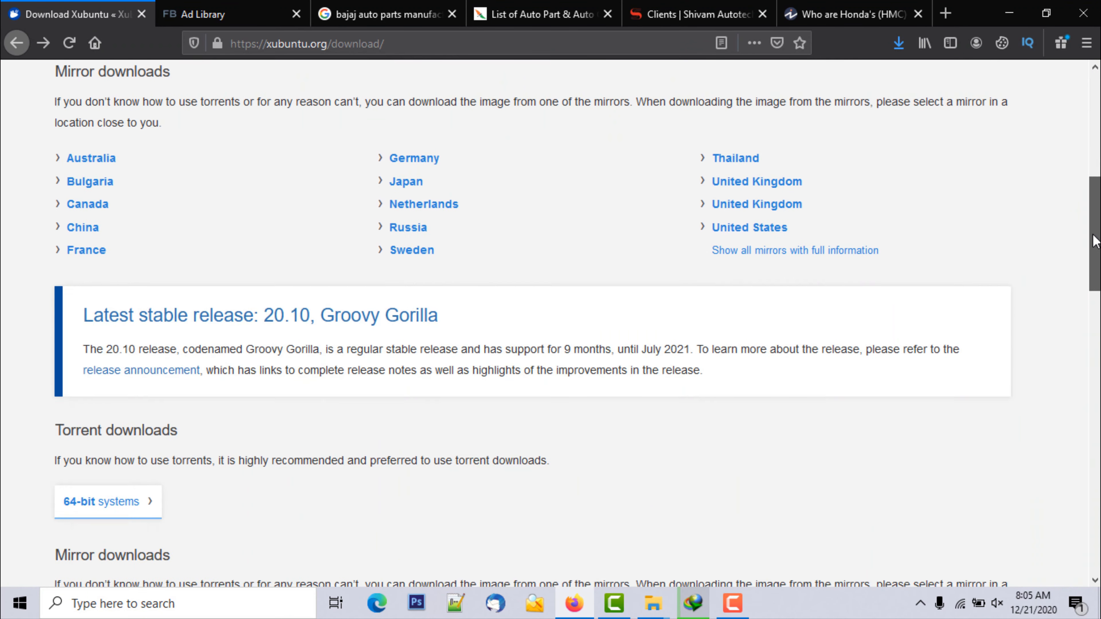
pyautogui.scroll(-2, 1095, 240)
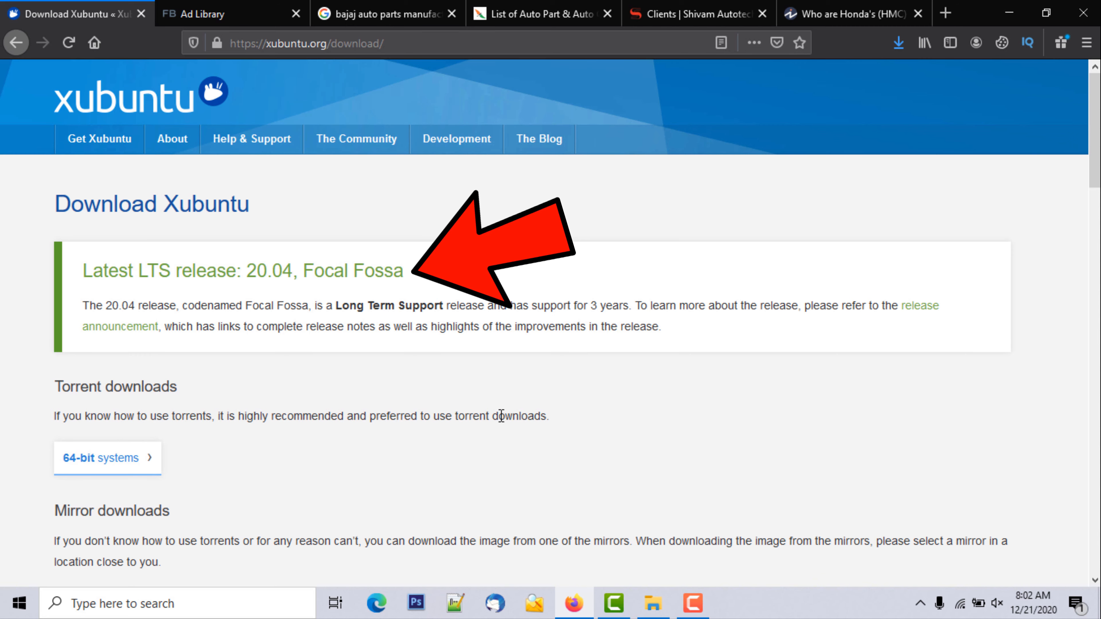
pyautogui.scroll(-3, 591, 357)
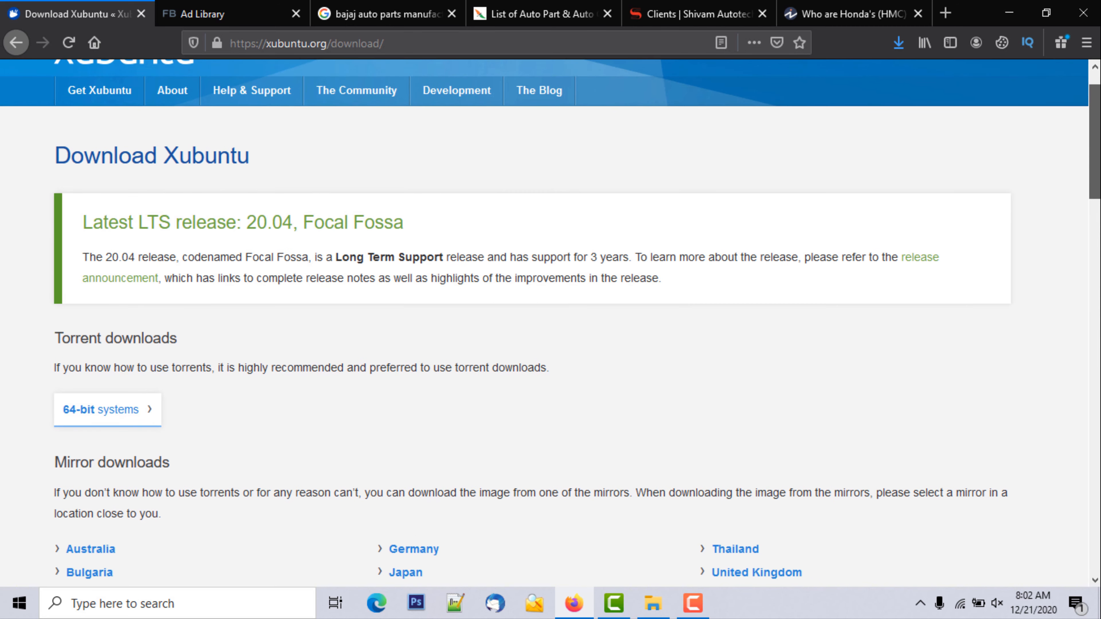
pyautogui.click(741, 547)
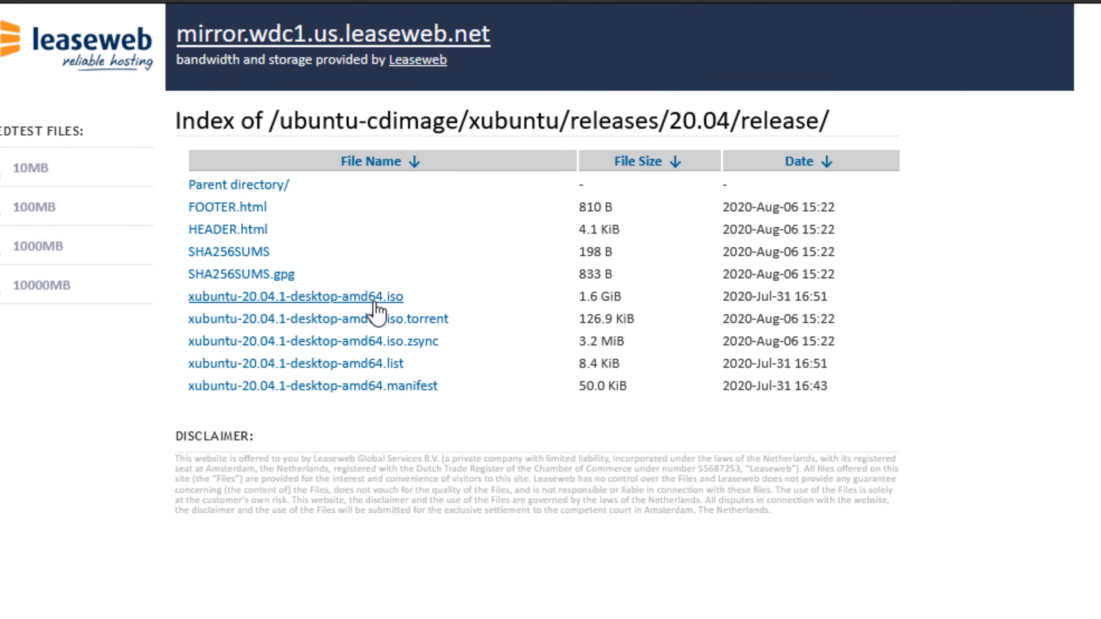
pyautogui.click(375, 304)
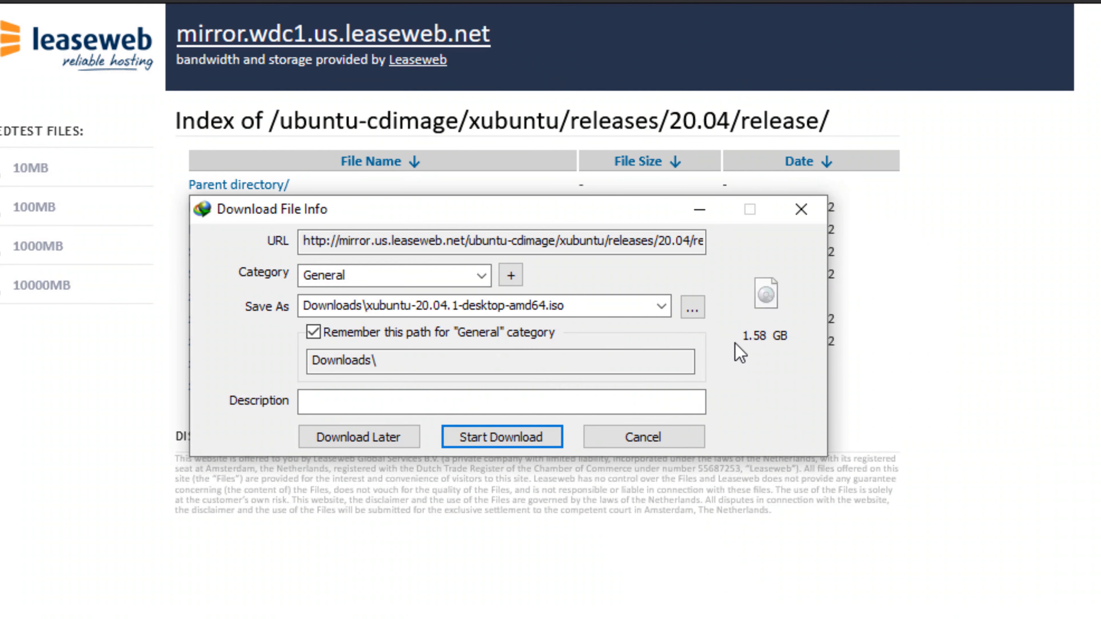
pyautogui.click(483, 438)
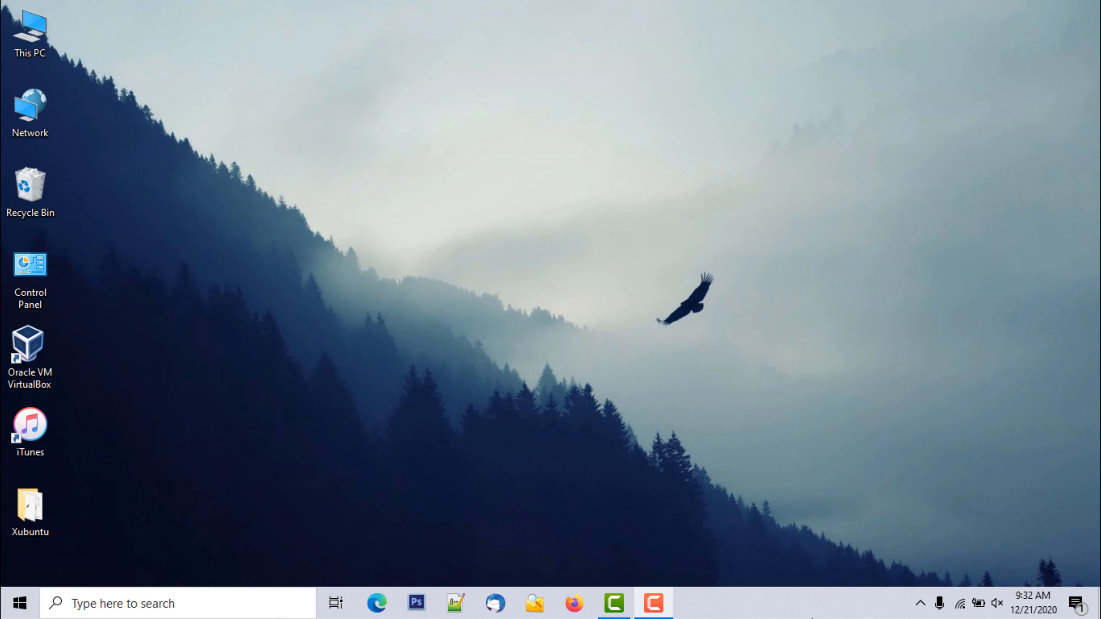
# Step: Launch rufus-3.13(1).exe from the Xubuntu folder on the desktop and minimize the folder window
pyautogui.doubleClick(32, 528)
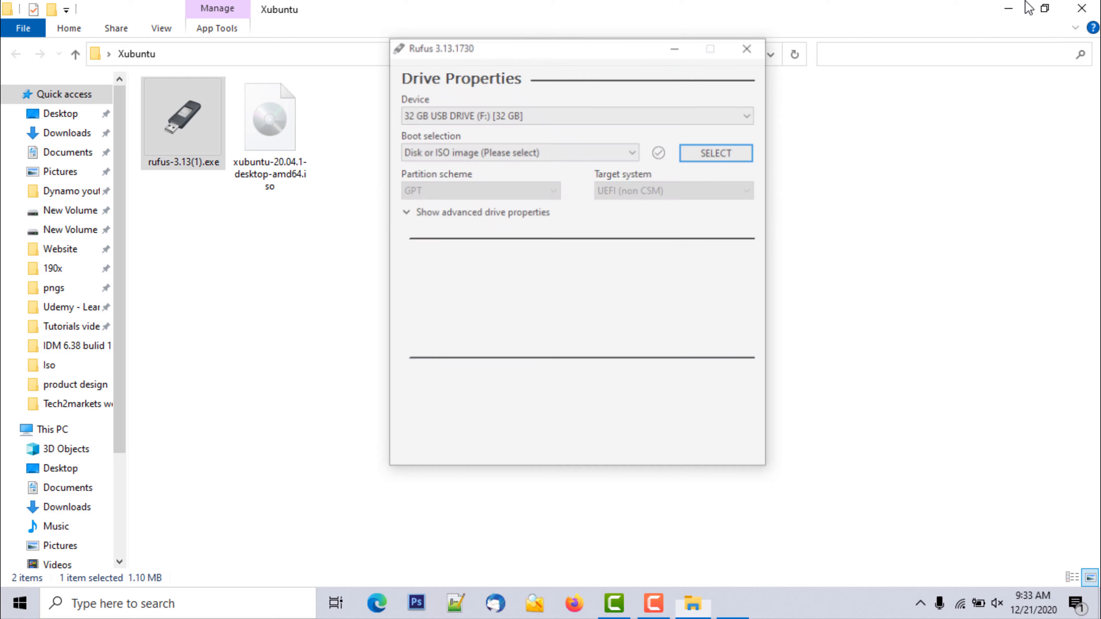
pyautogui.click(1028, 8)
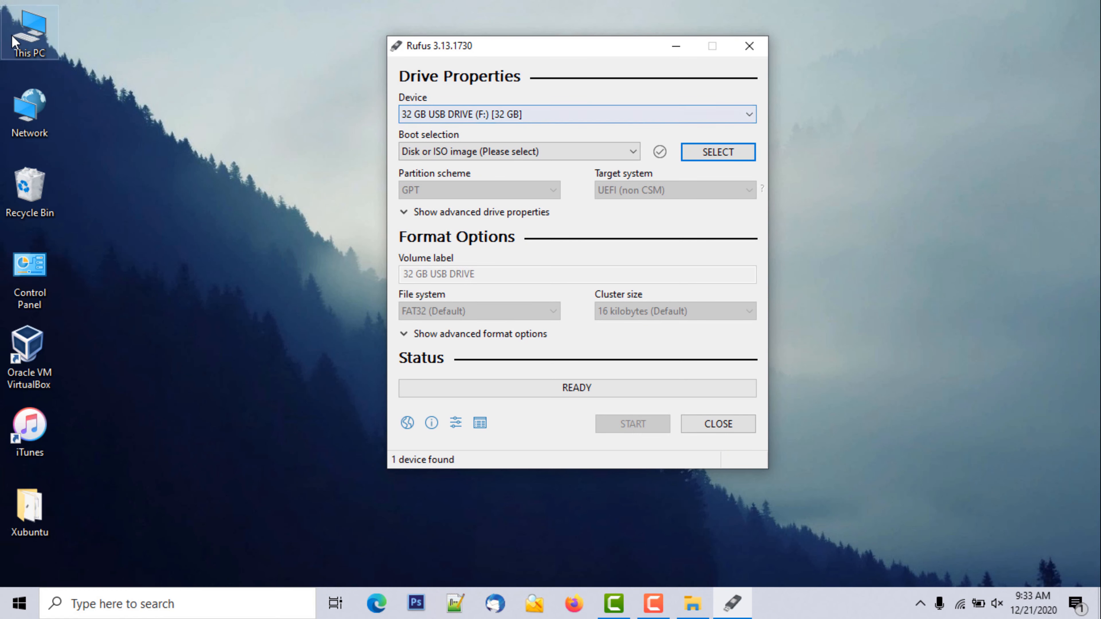
# Step: Compare the USB drive listed in This PC with the device selected in Rufus
pyautogui.doubleClick(29, 32)
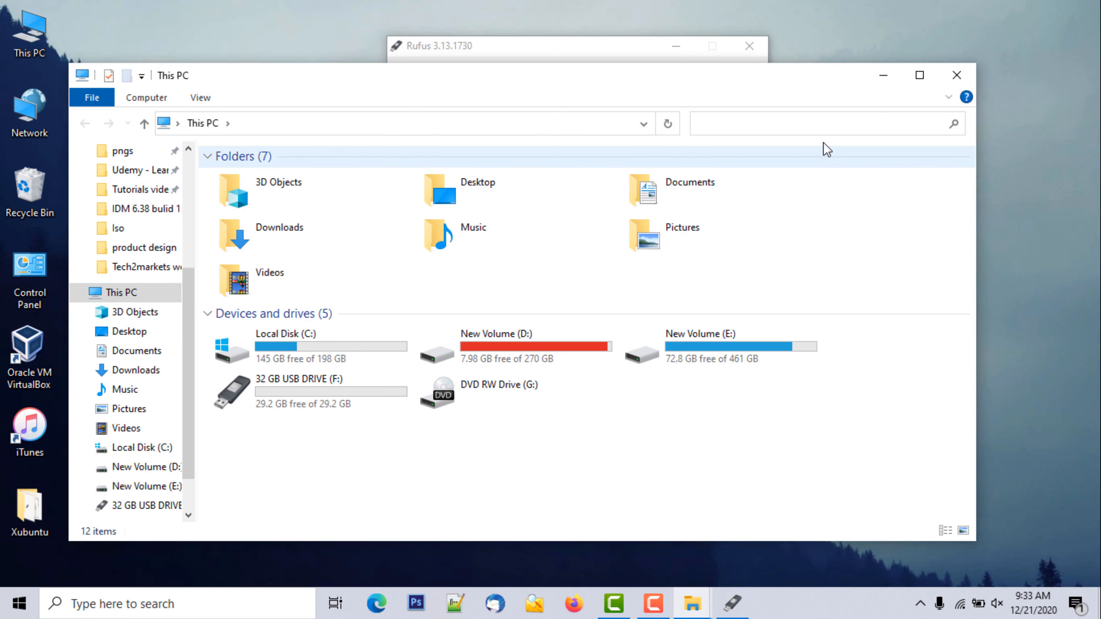
pyautogui.click(919, 76)
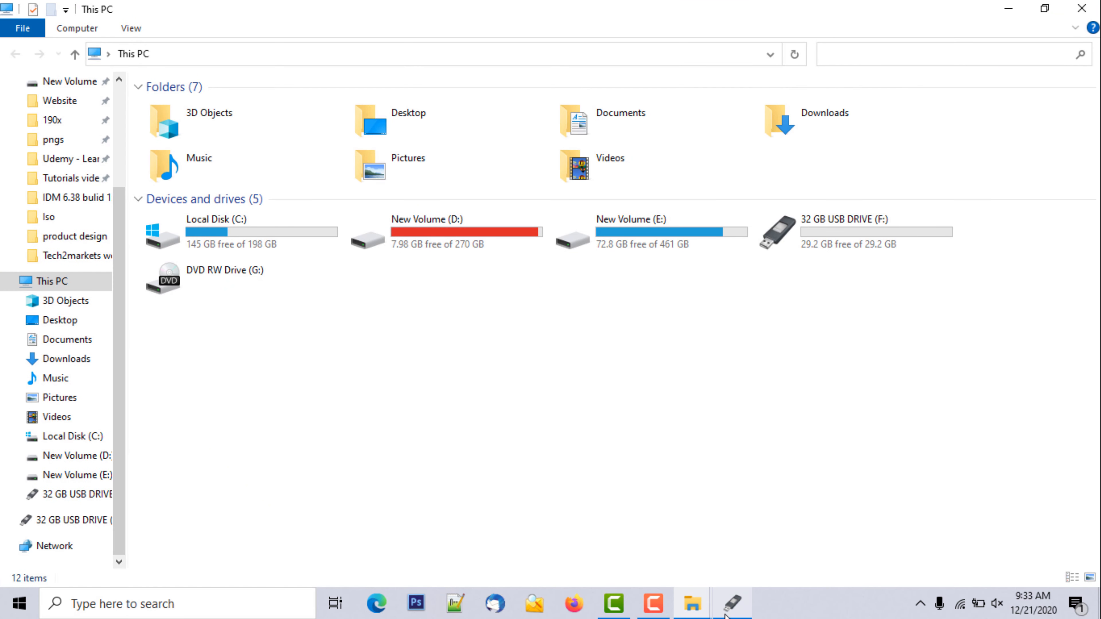
pyautogui.click(733, 603)
pyautogui.moveTo(644, 53); pyautogui.dragTo(622, 75)
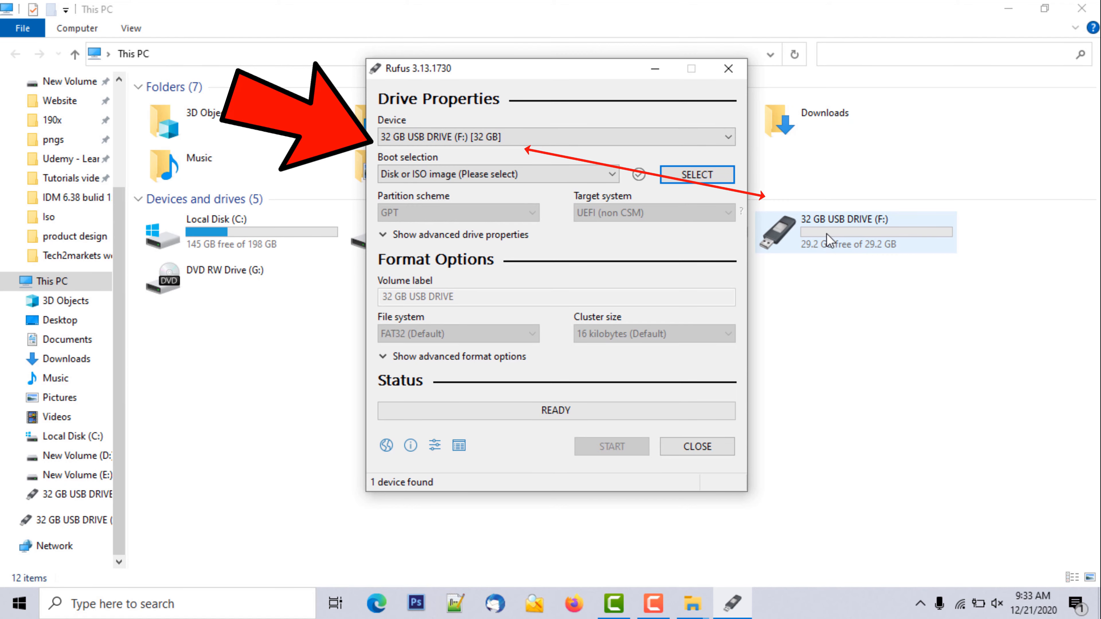
pyautogui.click(1021, 2)
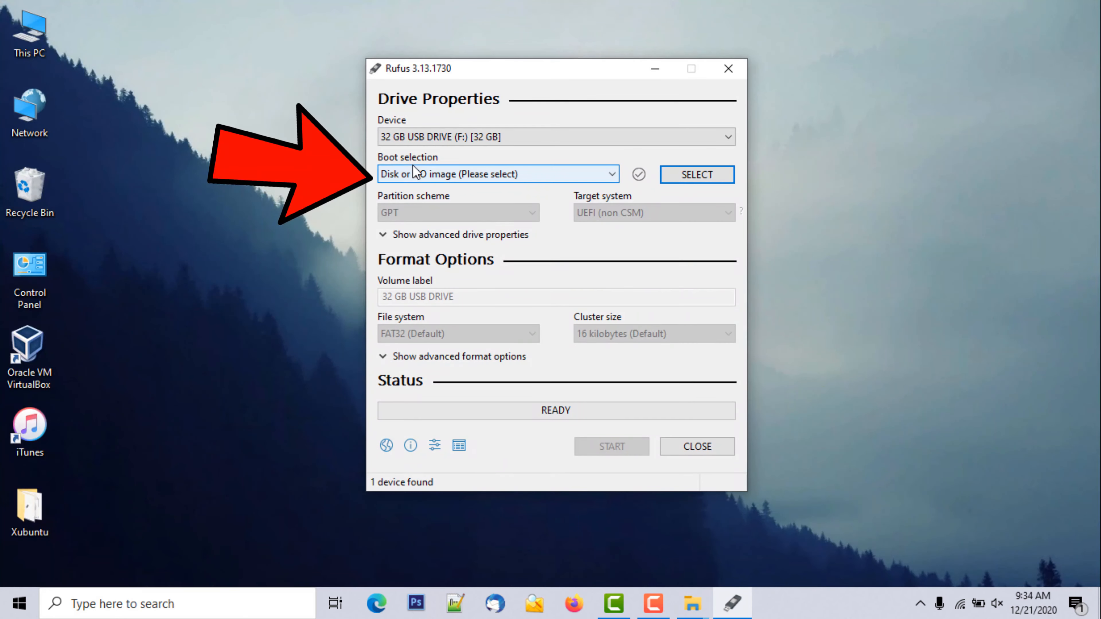
# Step: Set the boot selection to a disk or ISO image and load xubuntu-20.04.1-desktop-amd64.iso from the Xubuntu desktop folder
pyautogui.click(416, 173)
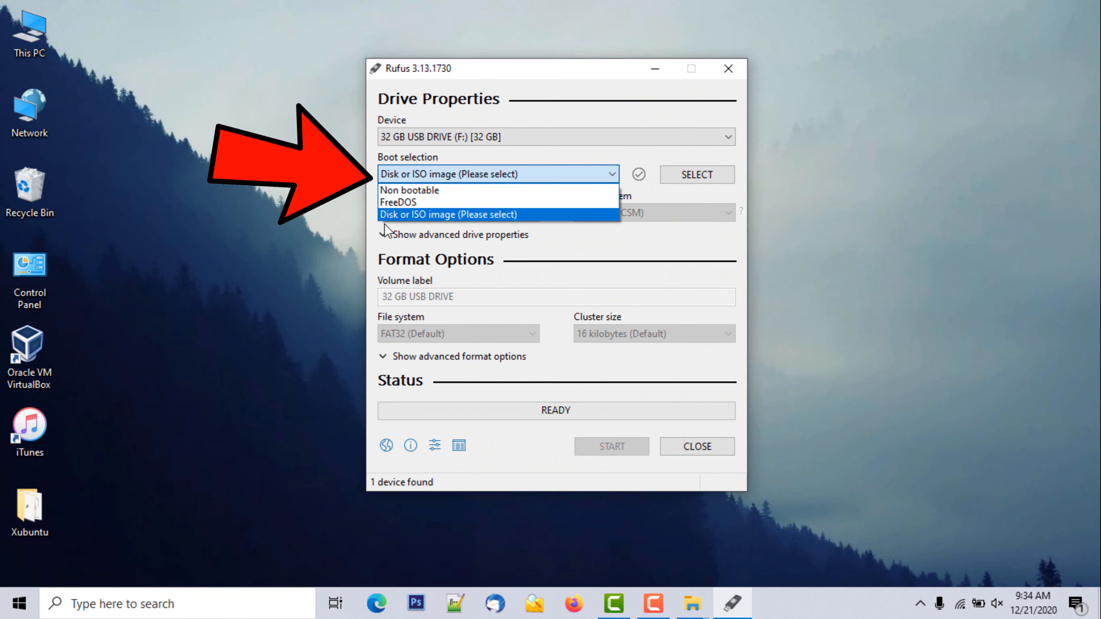
pyautogui.click(447, 215)
pyautogui.click(692, 176)
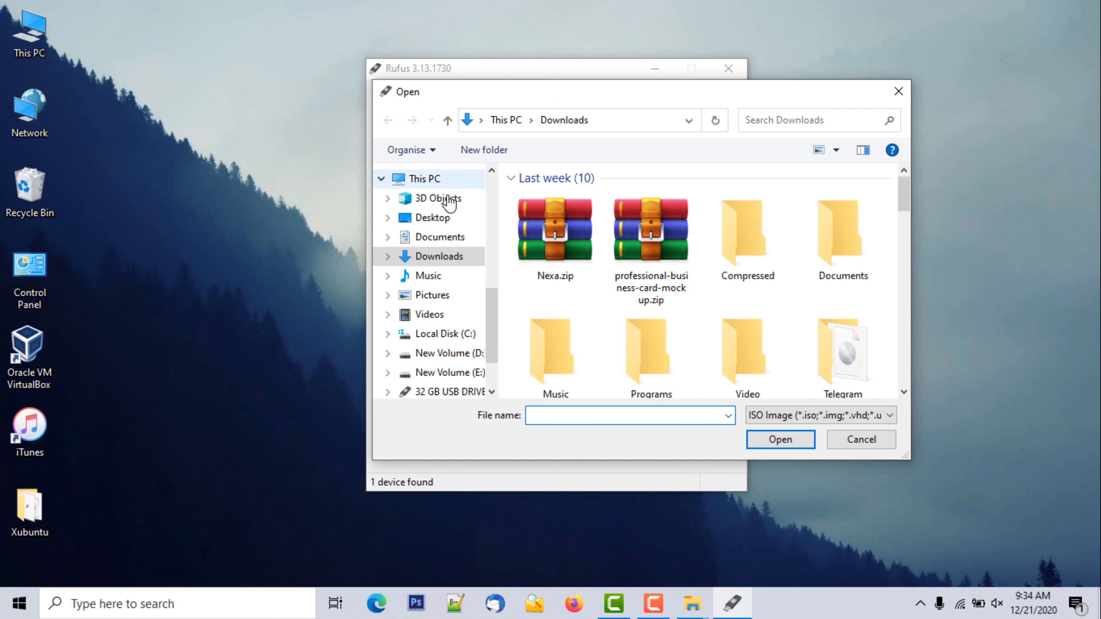
pyautogui.click(428, 218)
pyautogui.doubleClick(560, 236)
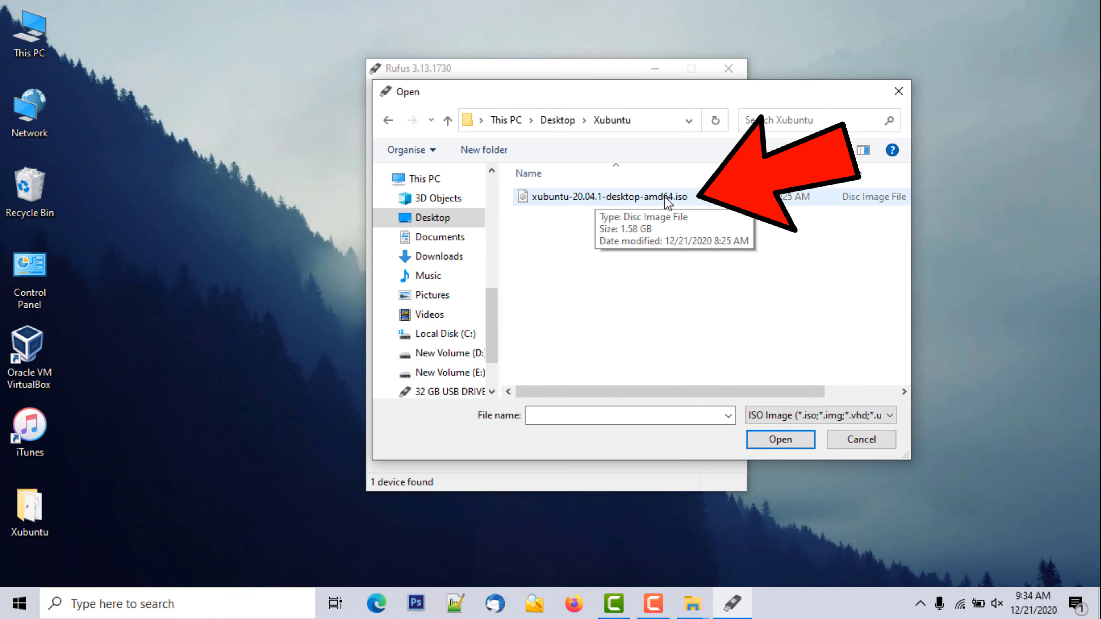
pyautogui.click(627, 198)
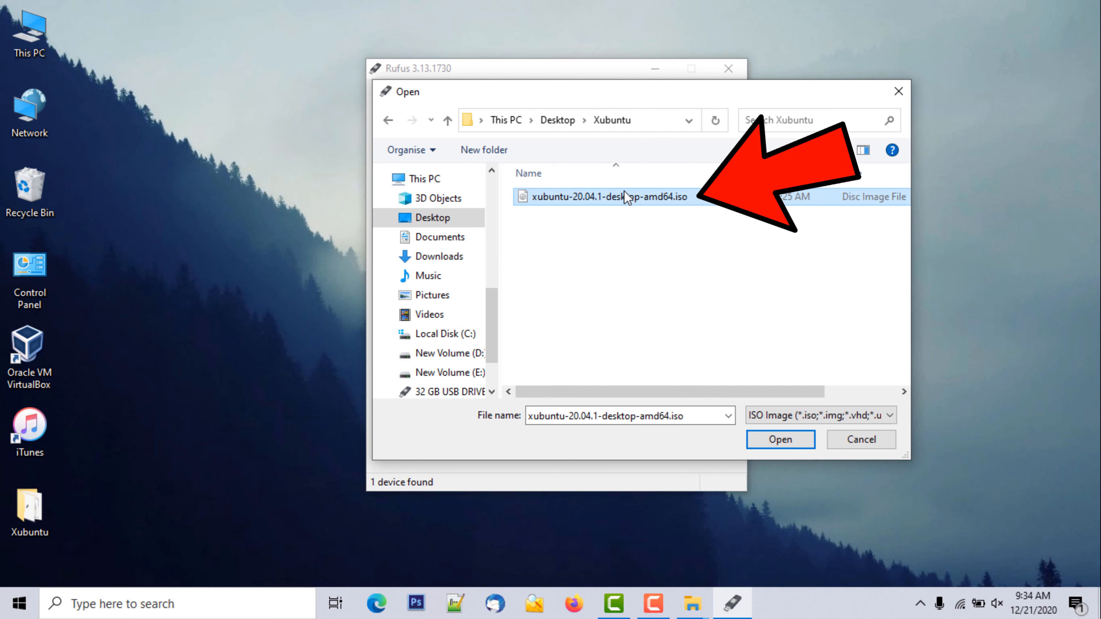
pyautogui.click(766, 440)
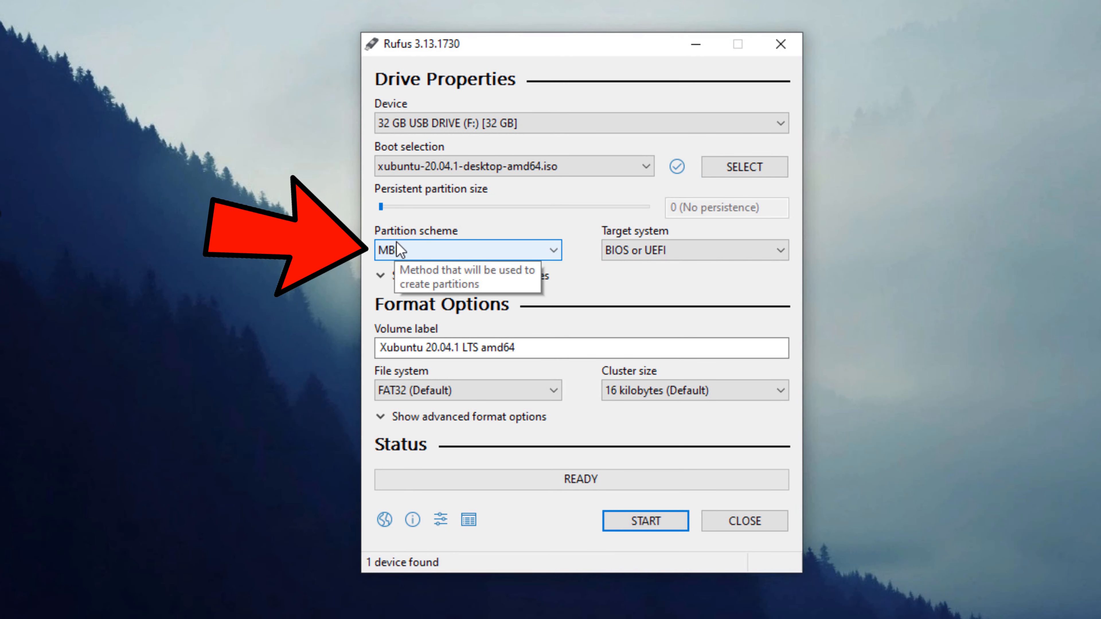
# Step: Set the partition scheme of the USB drive to GPT
pyautogui.click(455, 247)
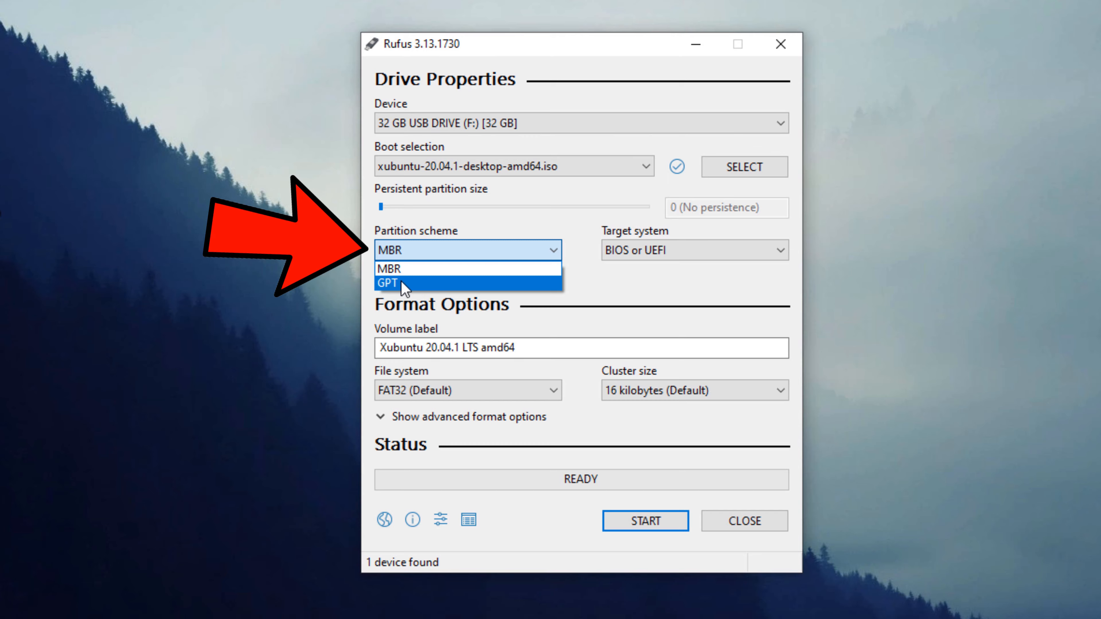
pyautogui.click(404, 284)
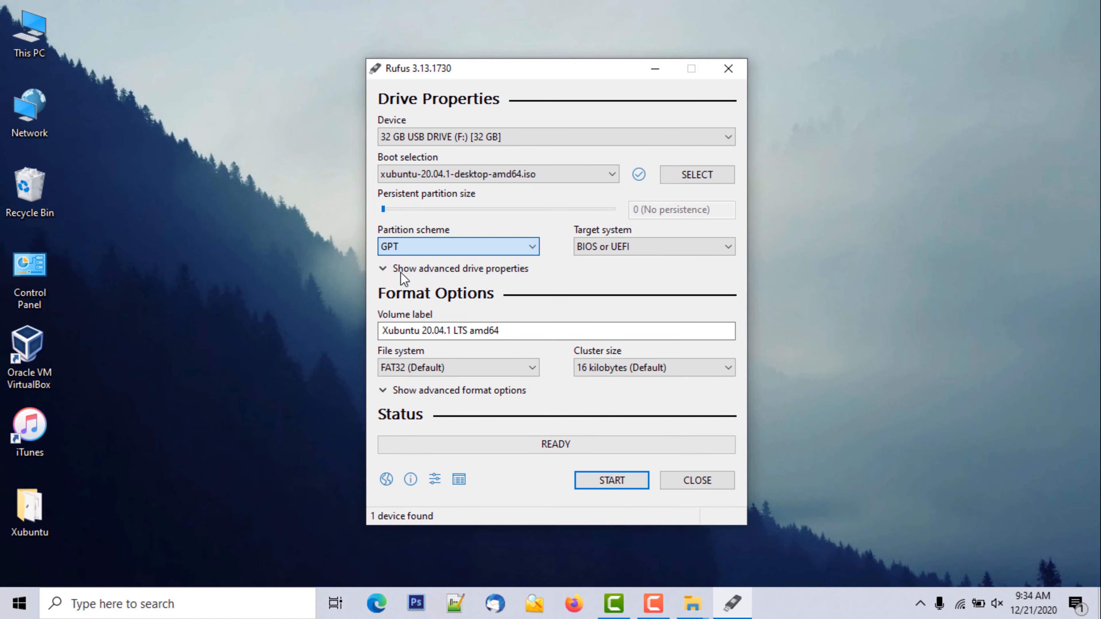
pyautogui.click(415, 281)
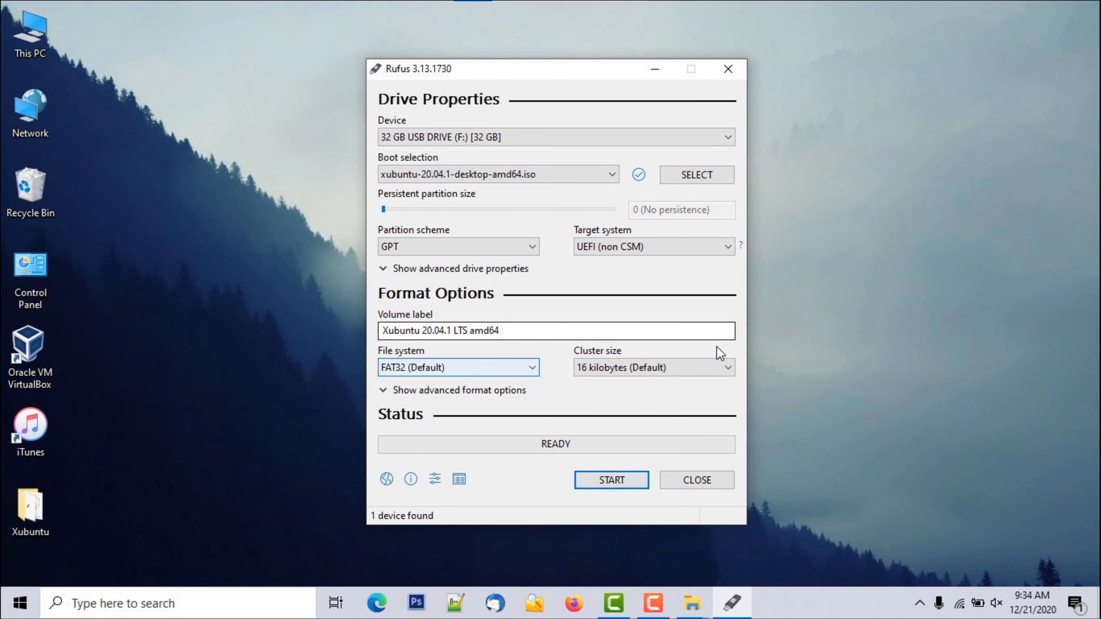
# Step: Start writing the USB drive in the recommended ISO Image mode and accept erasing all its data
pyautogui.click(611, 481)
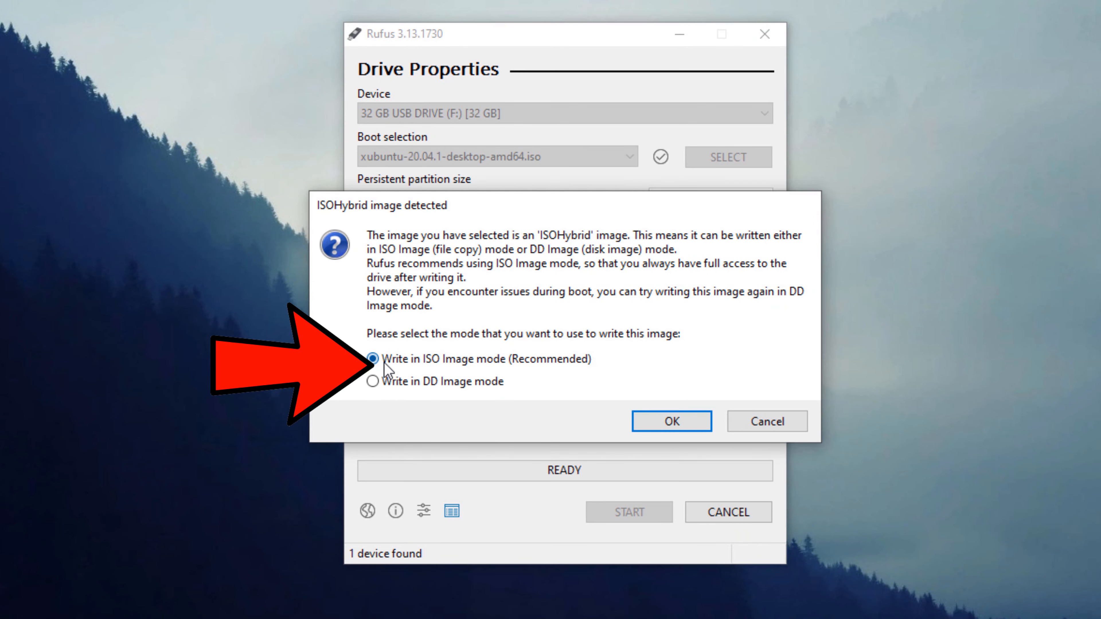
pyautogui.click(668, 417)
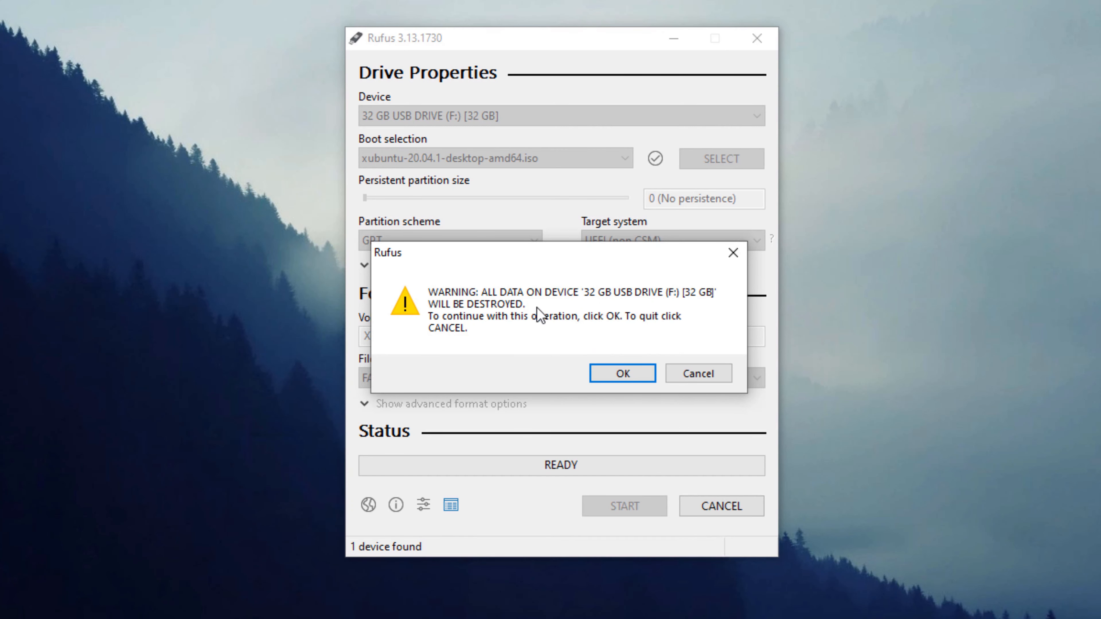
pyautogui.click(611, 376)
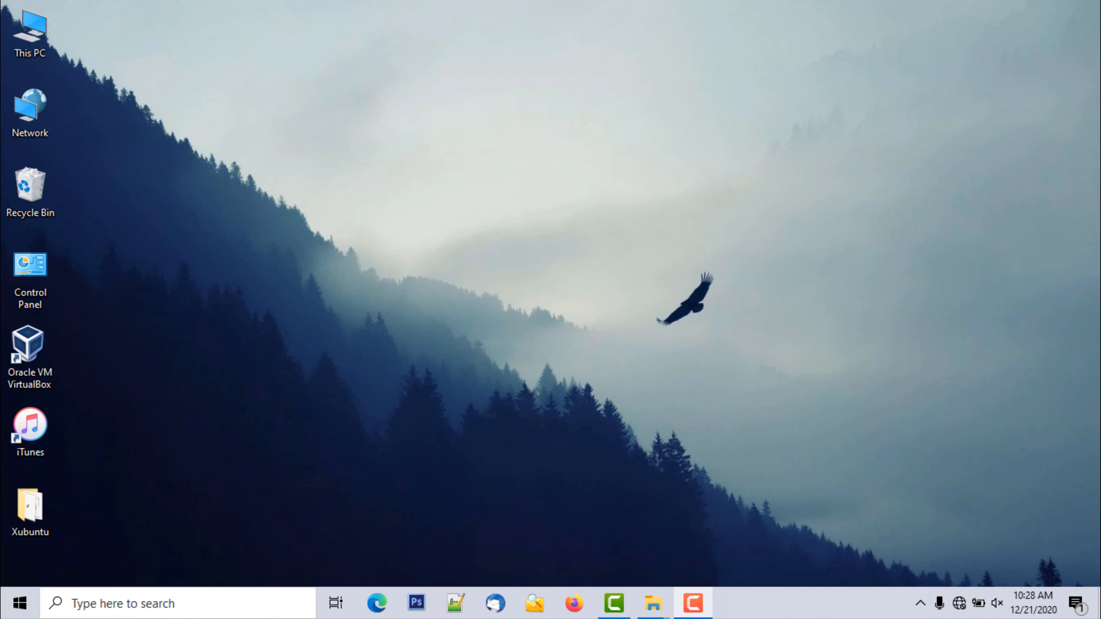
# Step: Open Windows Disk Management and reposition its window on the desktop
pyautogui.click(466, 348)
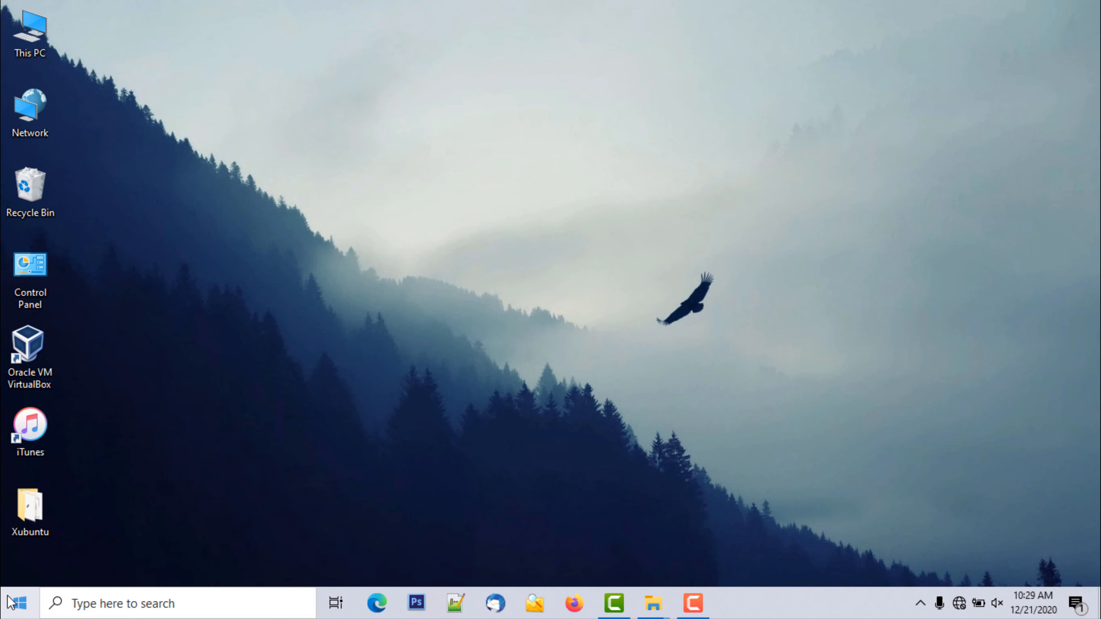
pyautogui.rightClick(18, 601)
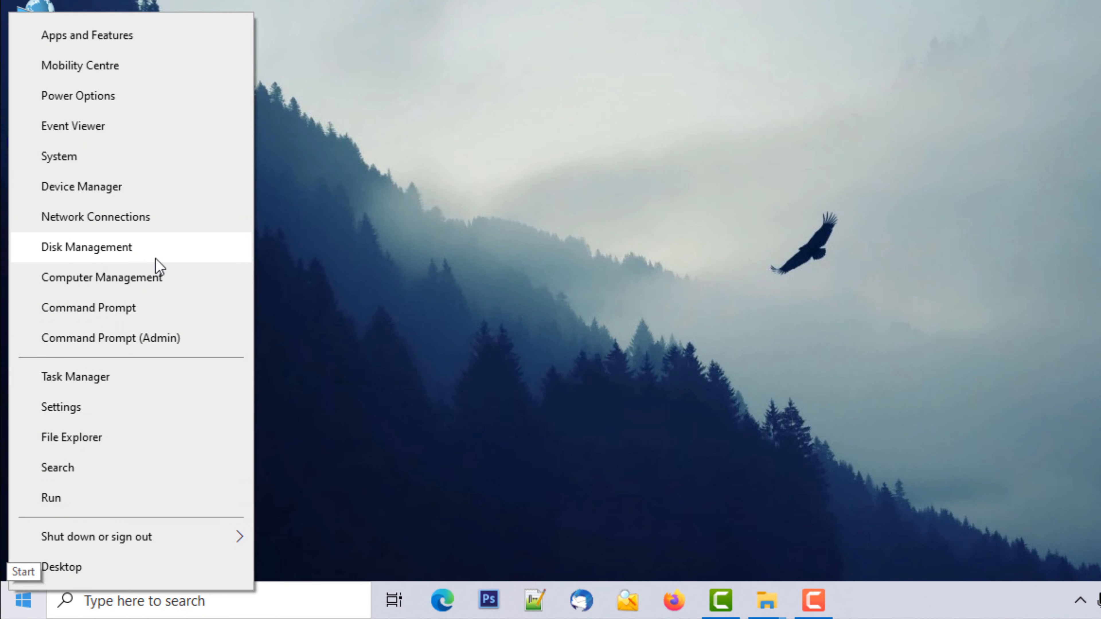
pyautogui.click(158, 258)
pyautogui.moveTo(521, 99); pyautogui.dragTo(673, 72)
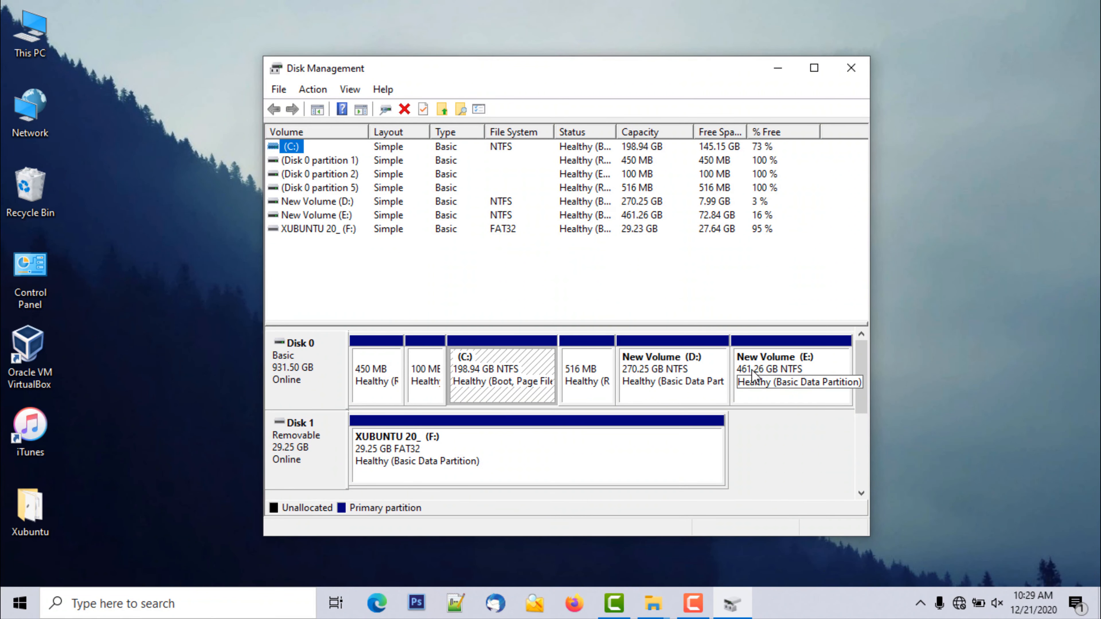
# Step: Shrink the New Volume (E:) partition on Disk 0 by 30720 MB to free unallocated space, and close Disk Management
pyautogui.rightClick(757, 362)
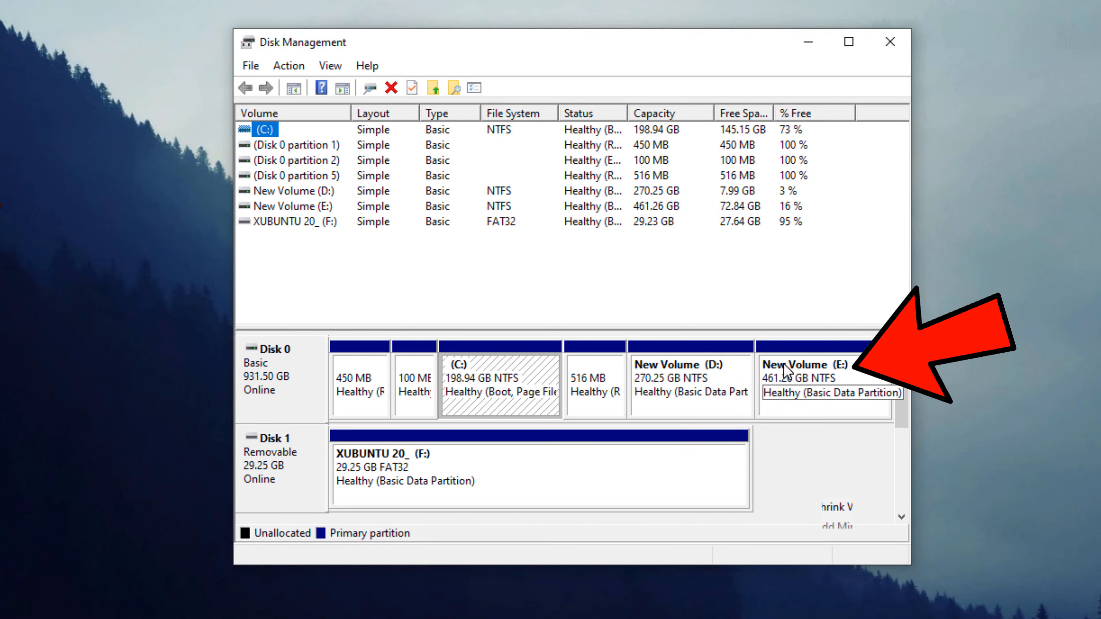
pyautogui.click(785, 366)
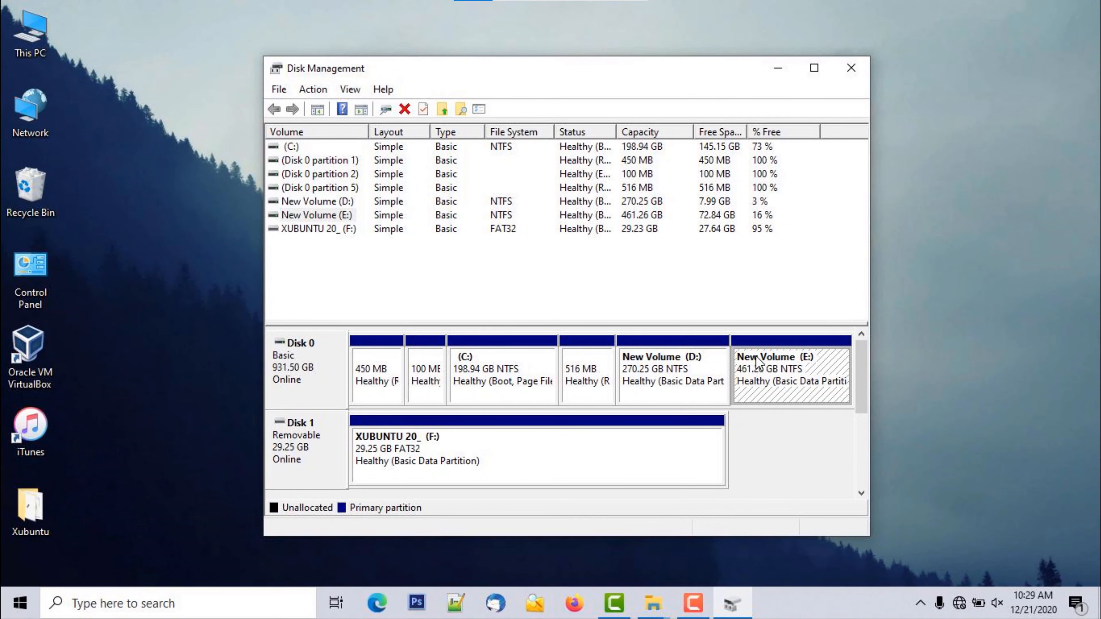
pyautogui.rightClick(757, 363)
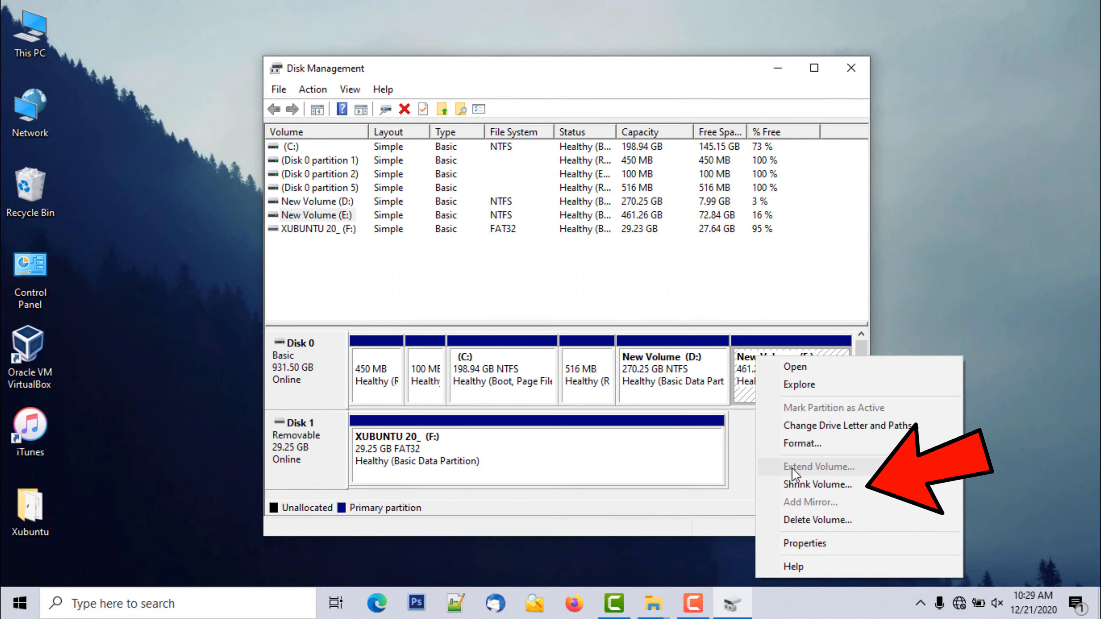
pyautogui.click(840, 486)
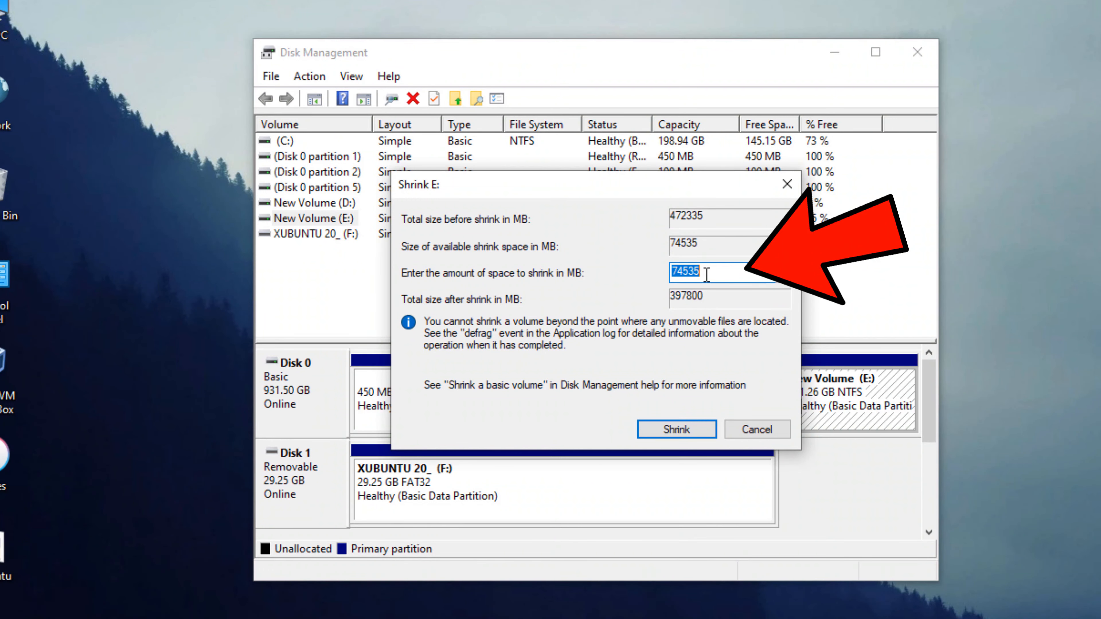
pyautogui.write('30720')
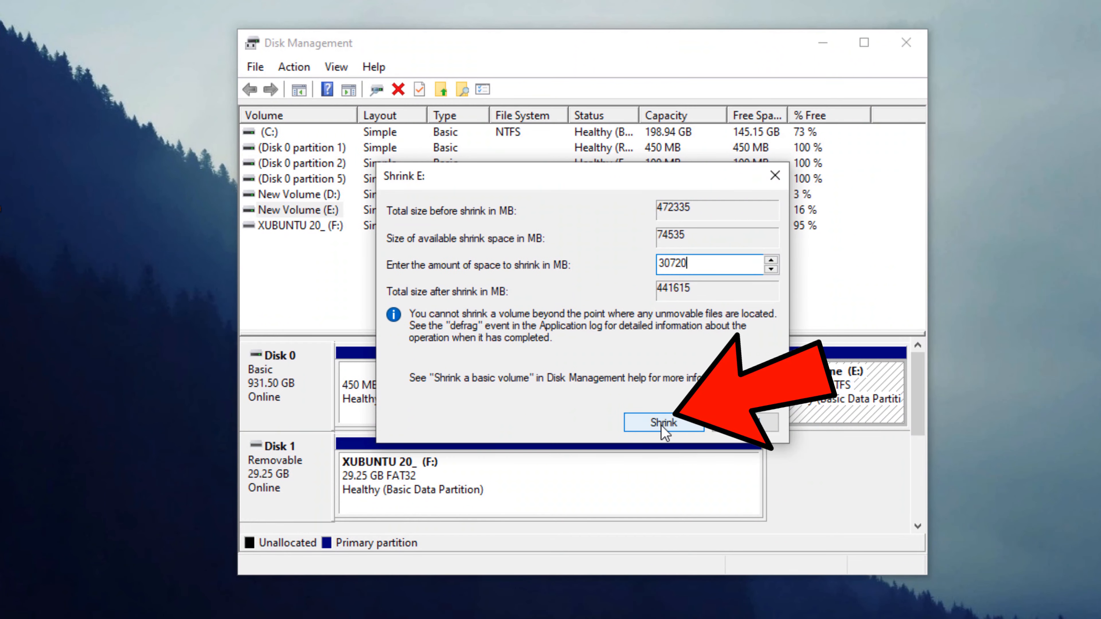
pyautogui.click(659, 425)
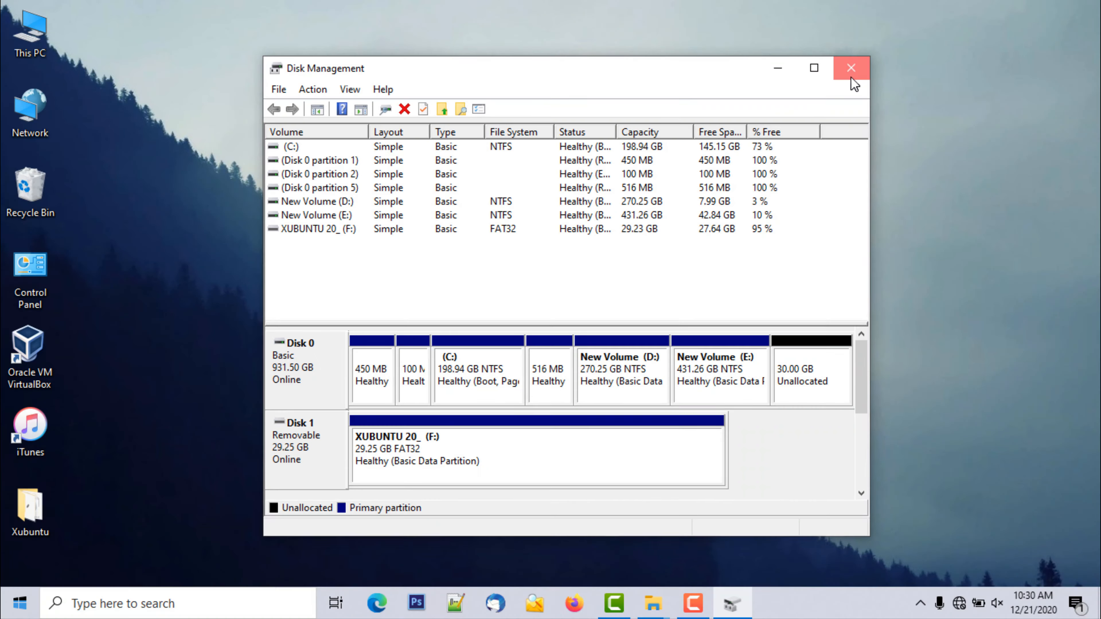
pyautogui.click(920, 43)
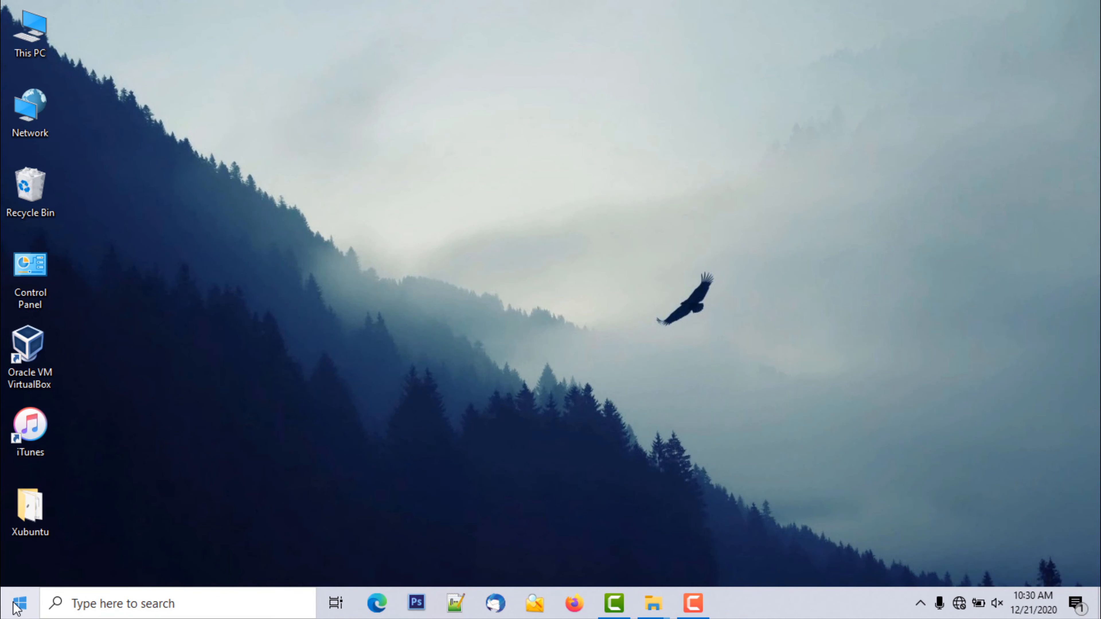
# Step: Restart the computer and pause its startup to bring up the Startup Menu
pyautogui.click(19, 593)
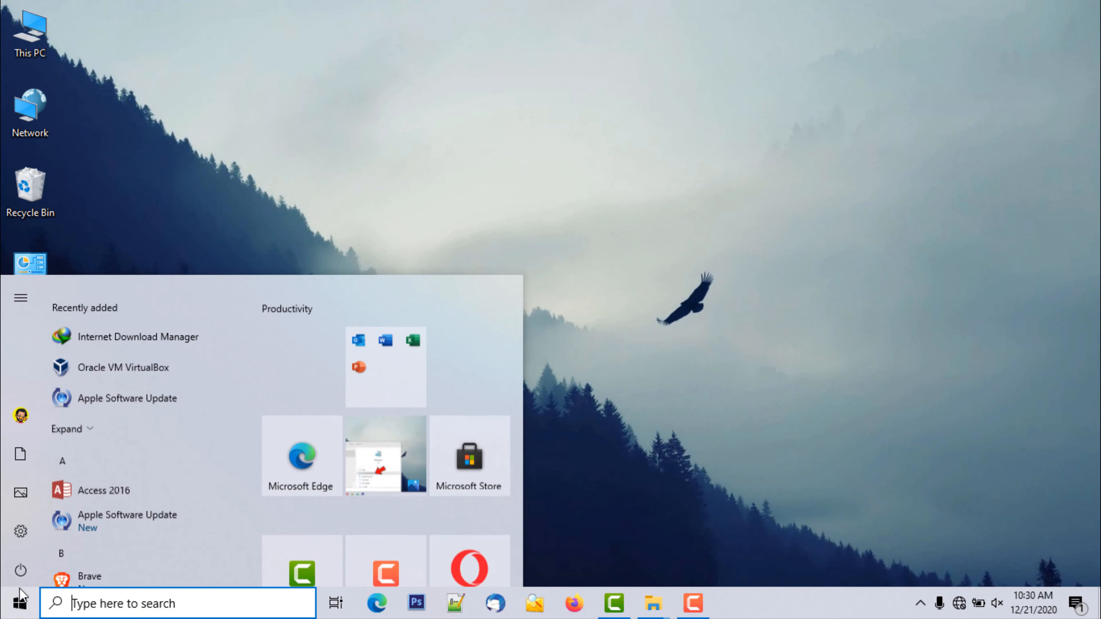
pyautogui.click(23, 568)
pyautogui.click(42, 536)
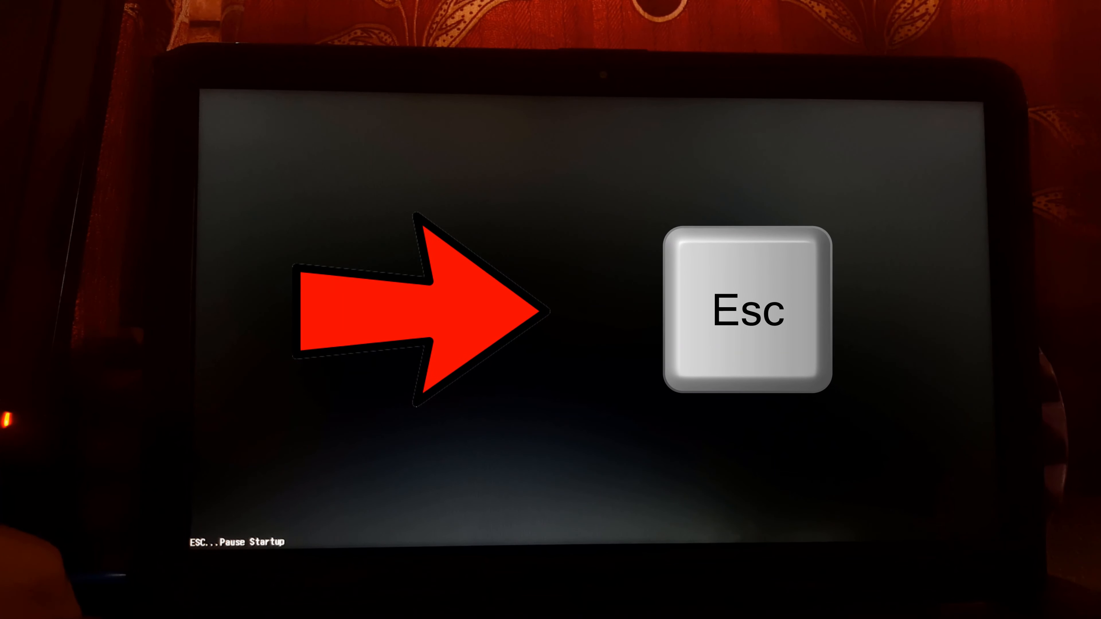
pyautogui.press('Escape')
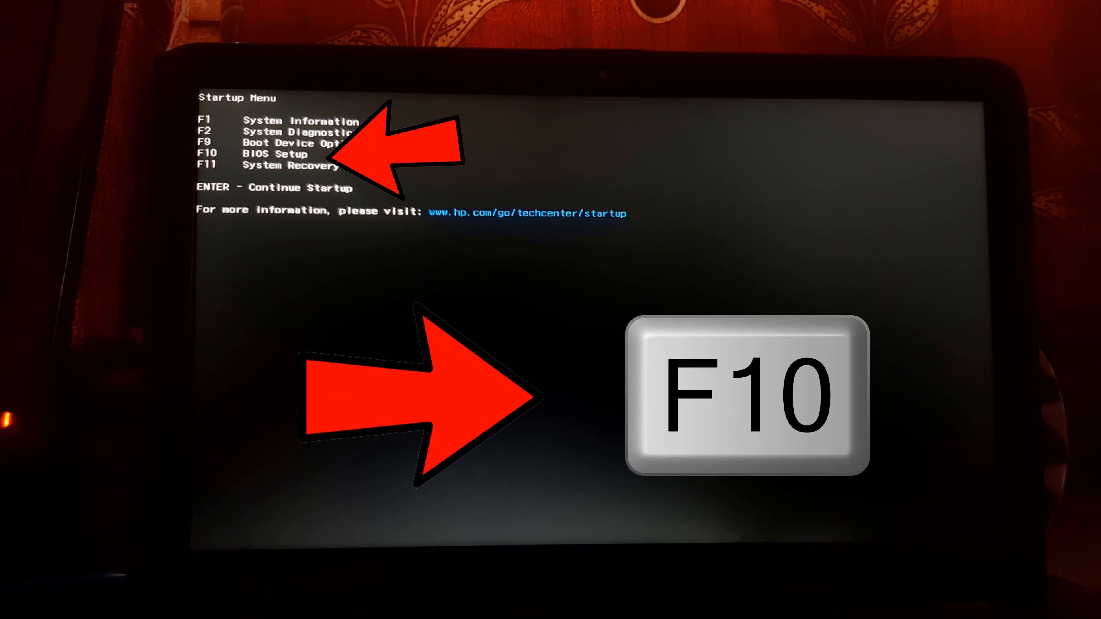